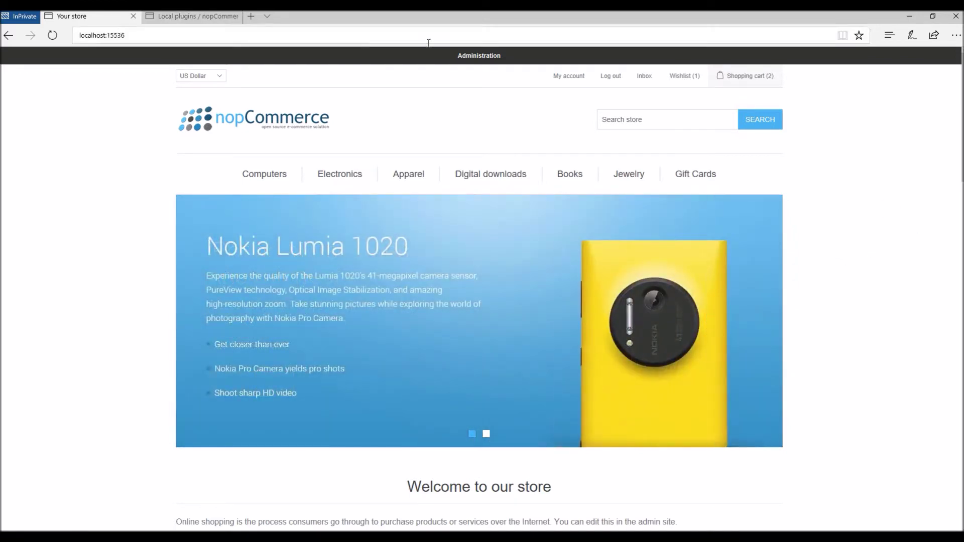
Step: Bring up the context menu for the storefront header's Administration link
right_click(477, 58)
Step: Open the admin area in a new tab and go to Configuration > Plugins > Local plugins
left_click(495, 71)
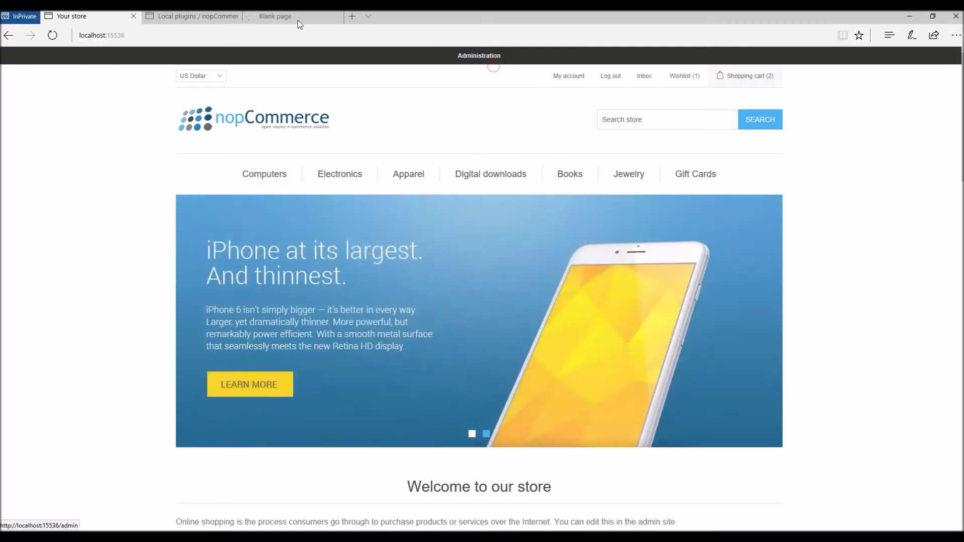
left_click(275, 17)
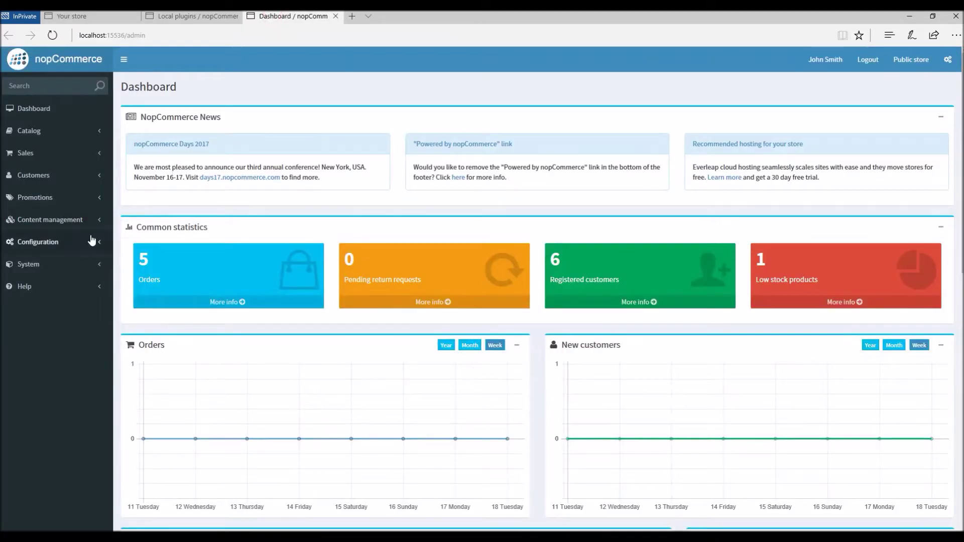
left_click(73, 242)
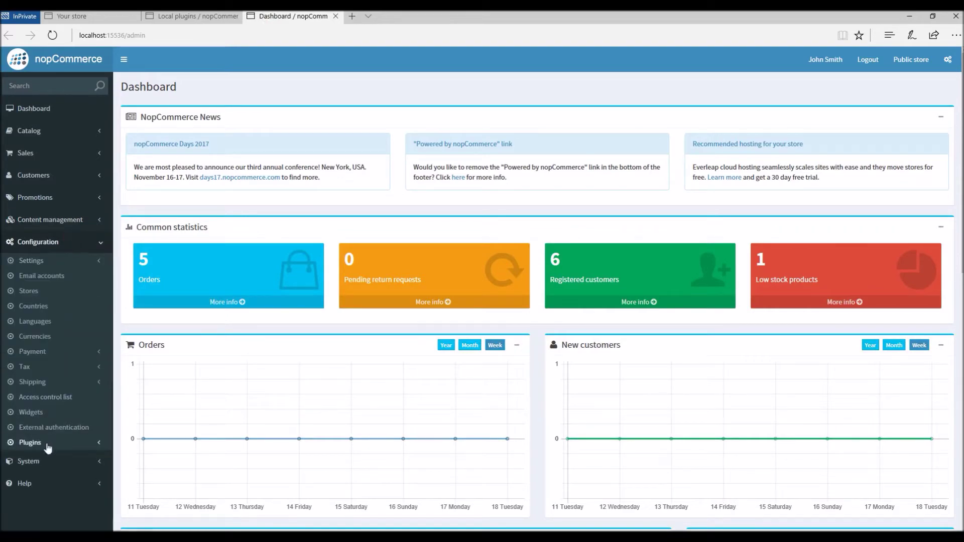
left_click(47, 444)
left_click(58, 459)
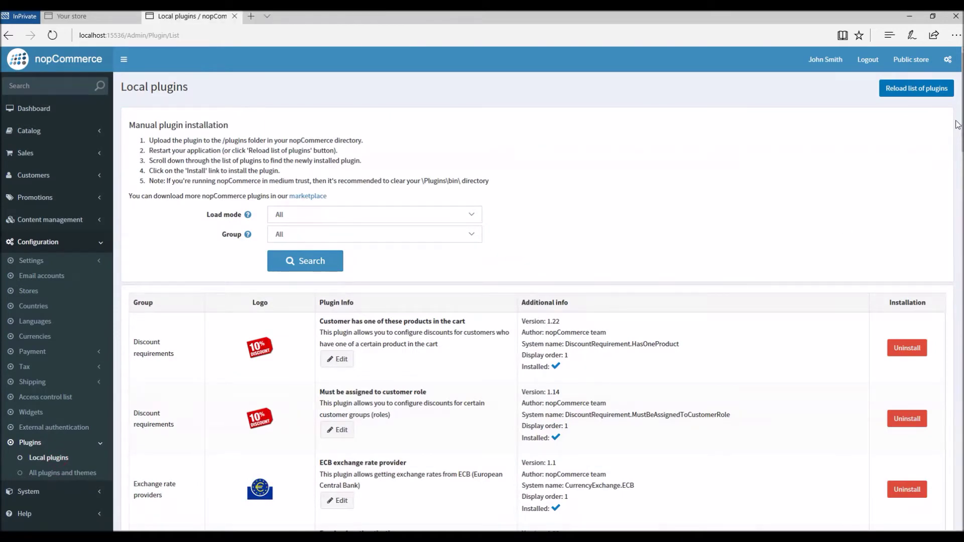
mouse_move(957, 125)
left_mouse_down()
mouse_move(949, 219)
mouse_move(942, 126)
mouse_move(942, 201)
left_mouse_up()
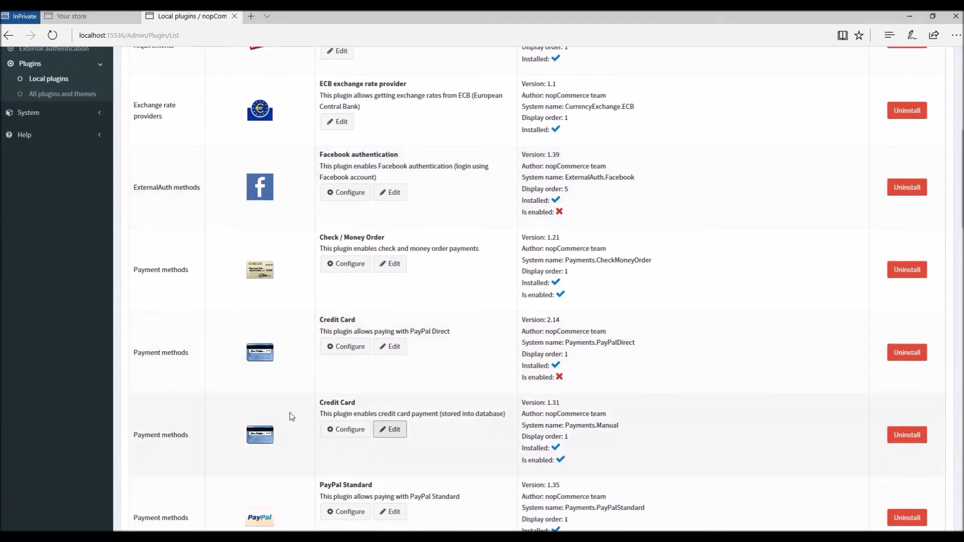
Step: Open the edit details of the Credit Card (Payments.Manual) plugin
left_click_drag(317, 403, 359, 404)
left_click(363, 401)
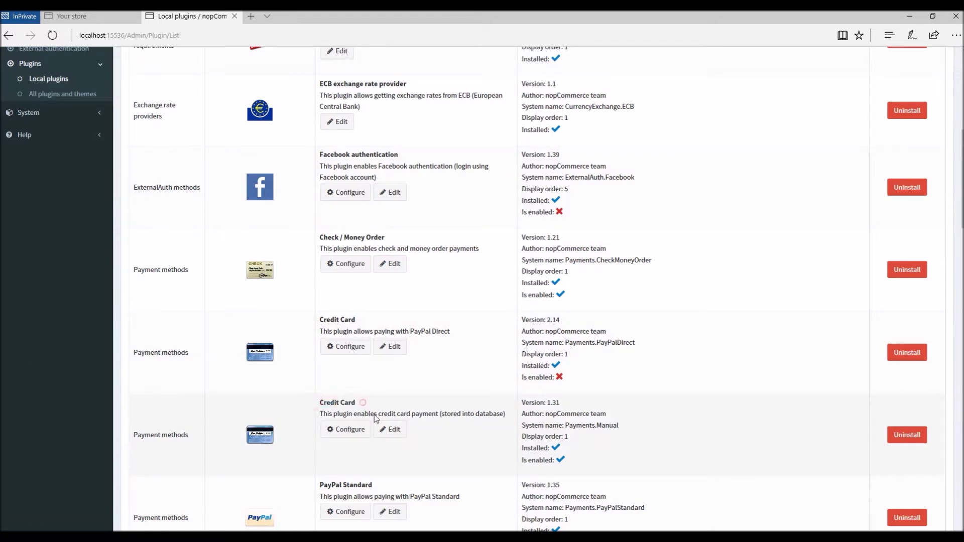
left_click(397, 433)
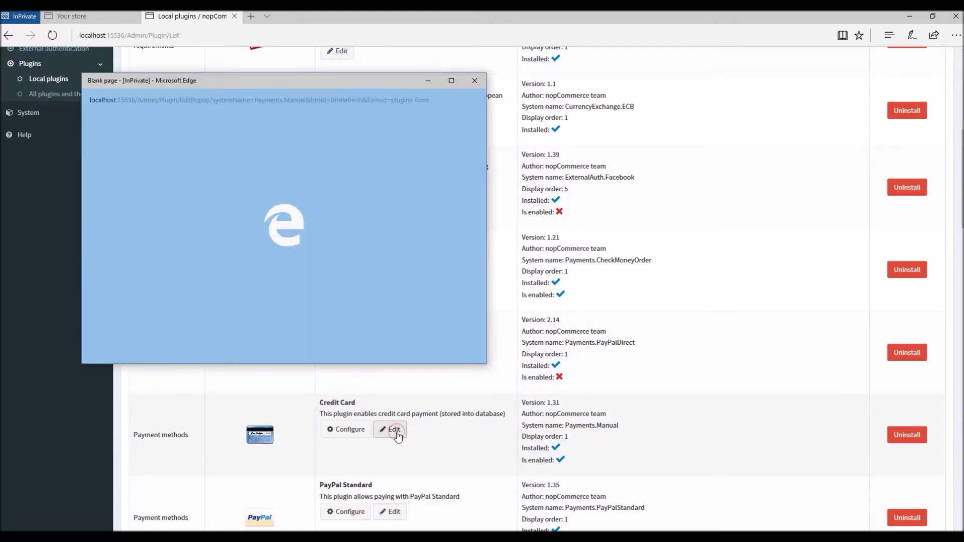
Step: Set the Credit Card plugin's 'Limited to customer roles' to Registered and save
left_click(209, 226)
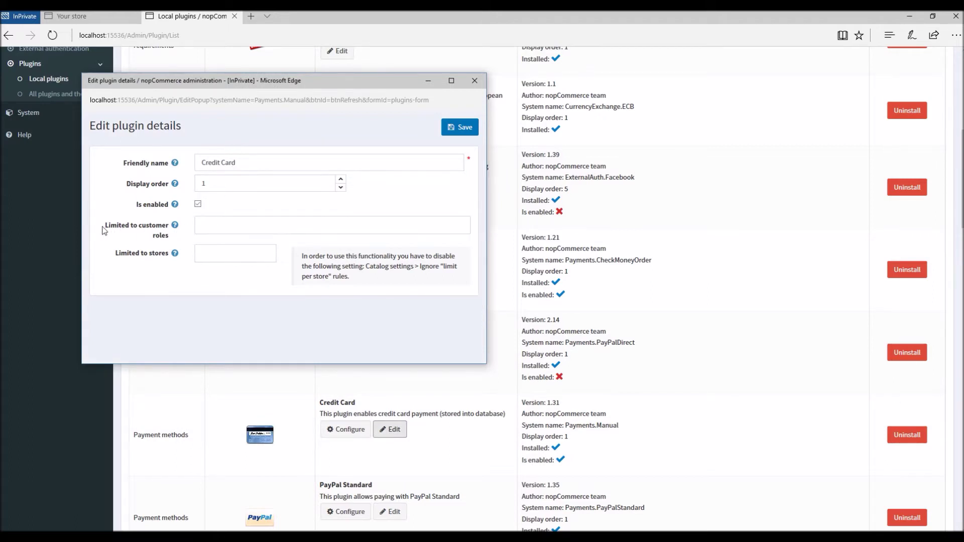
left_click_drag(105, 224, 170, 237)
left_click(174, 241)
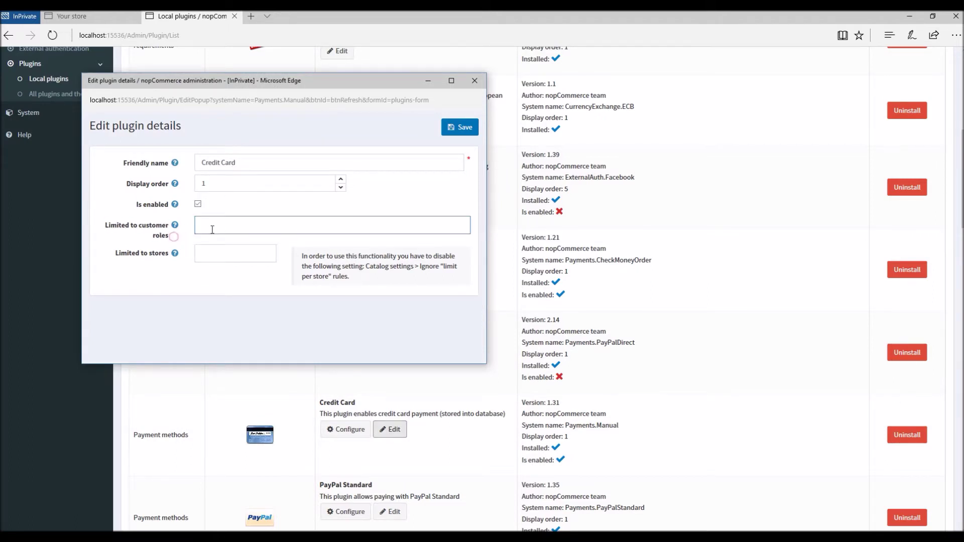
left_click(219, 227)
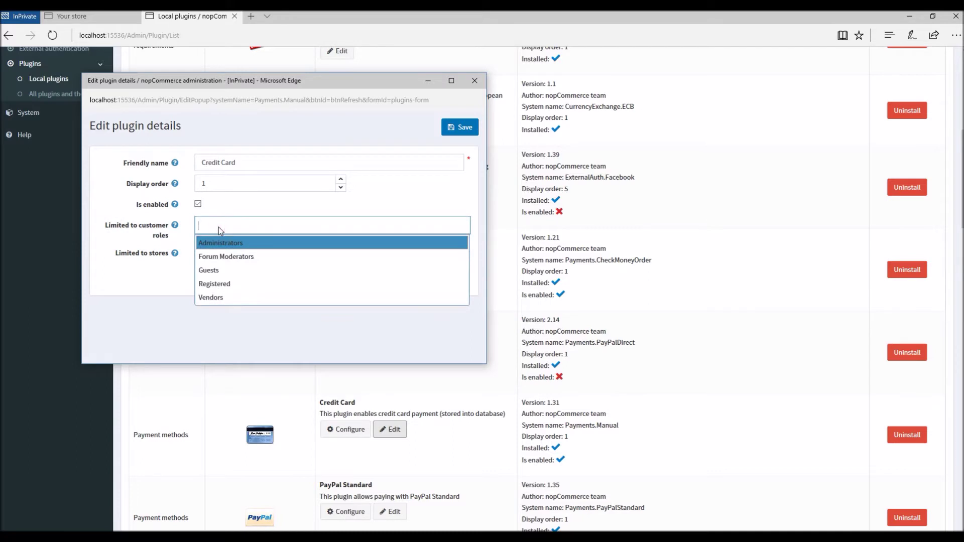
left_click(226, 284)
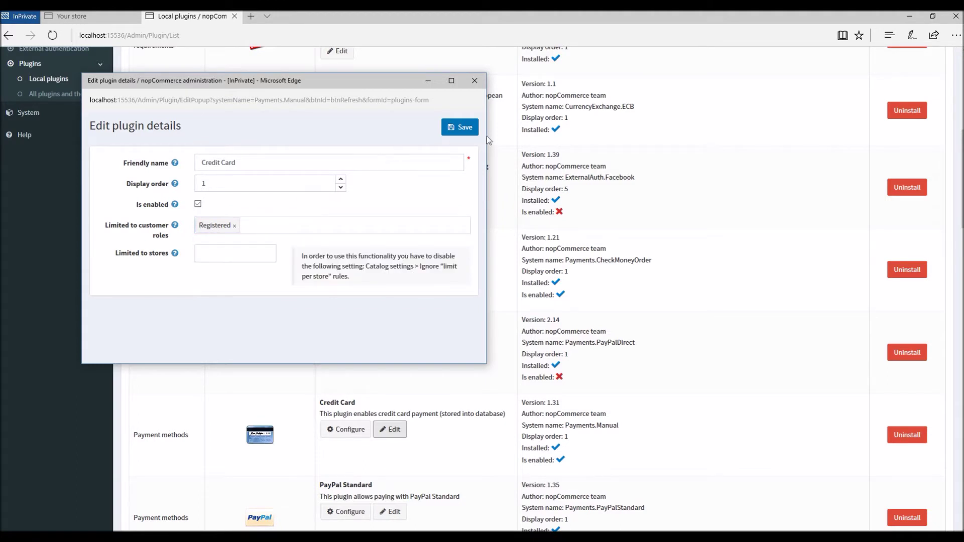
left_click(460, 129)
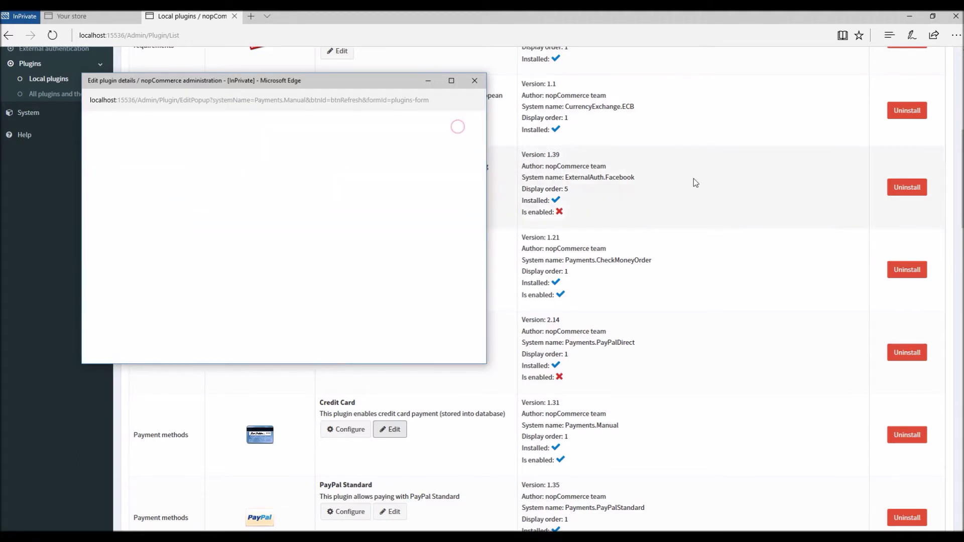
Step: Log out of the storefront and open the Lenovo IdeaCentre 600 page under Desktops
left_click(94, 12)
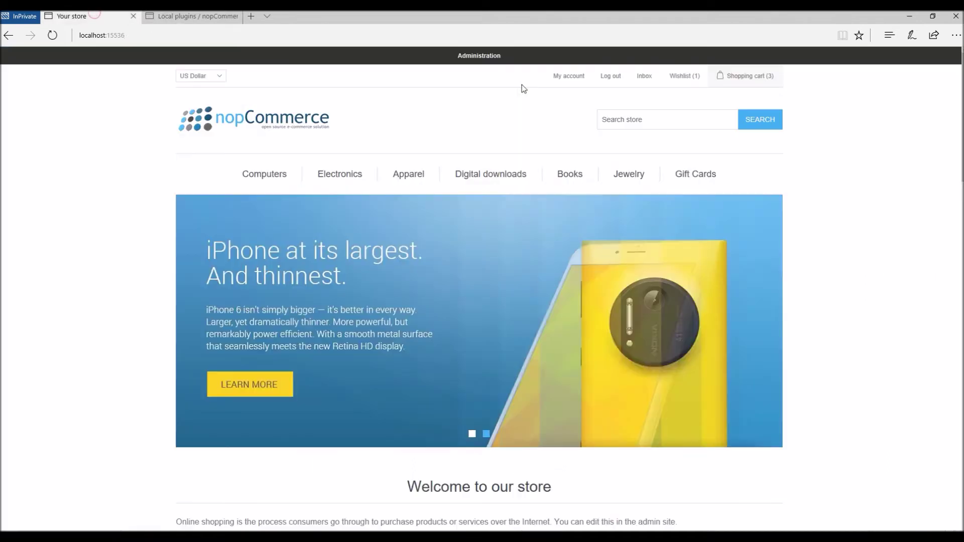
left_click(616, 78)
mouse_move(265, 173)
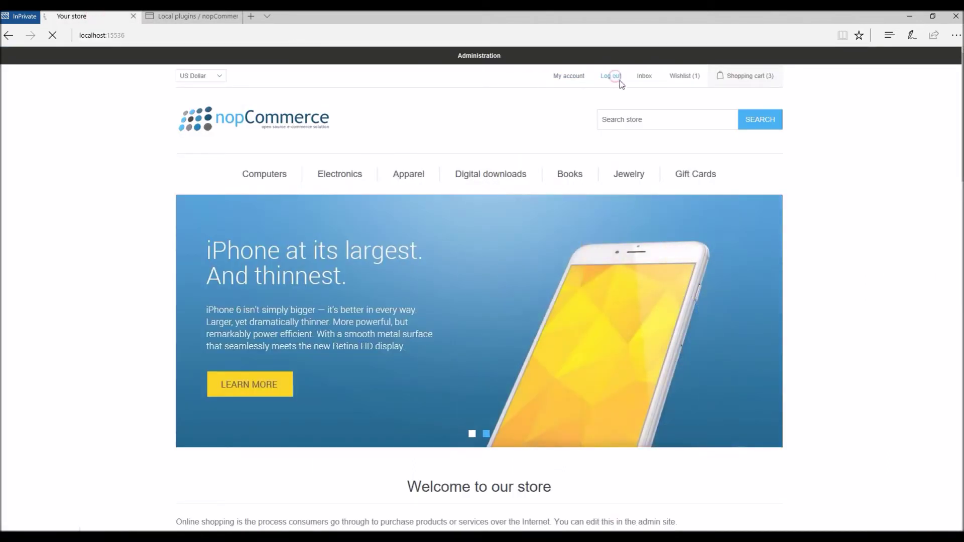
left_click(265, 181)
left_click(697, 442)
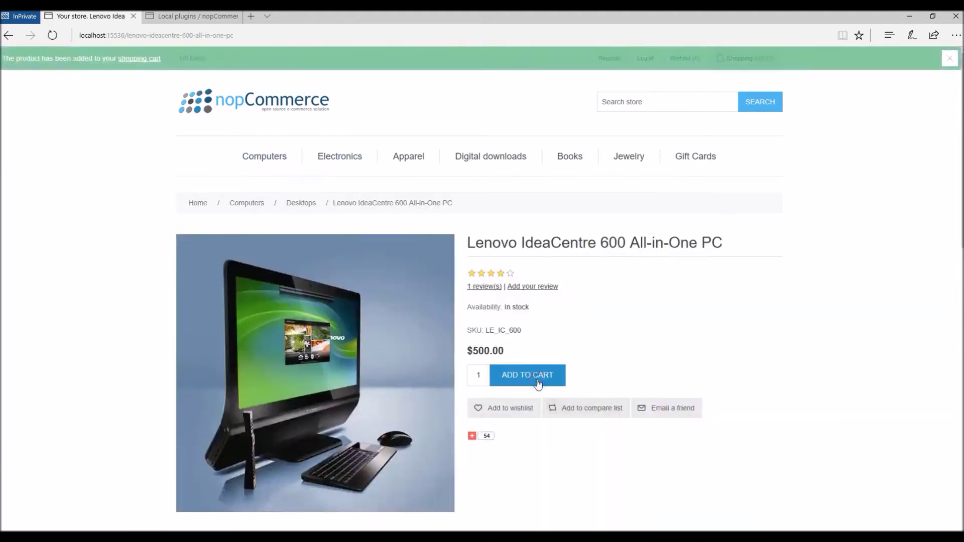
Step: Go to the cart with the Lenovo PC, accept the terms, and begin checkout
left_click(146, 60)
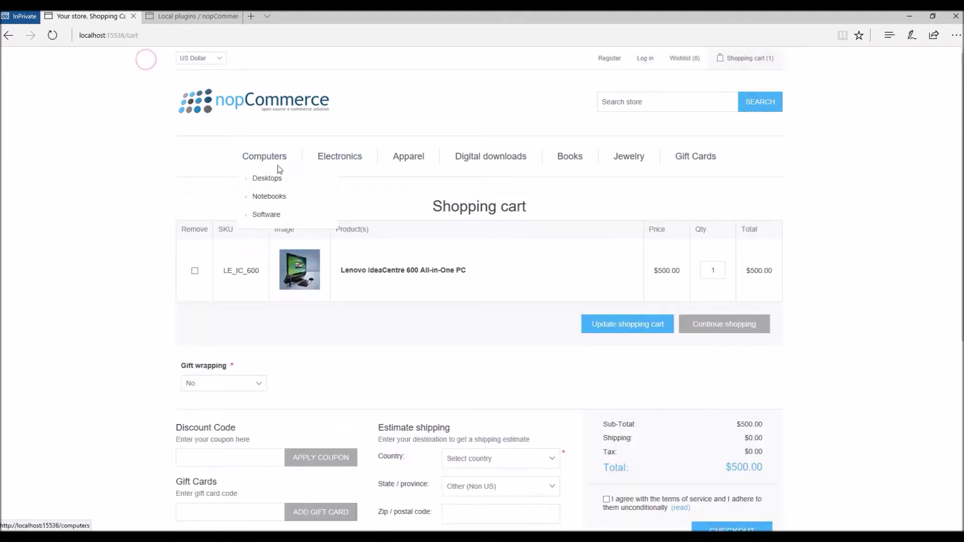
scroll(934, 211, "down", 2)
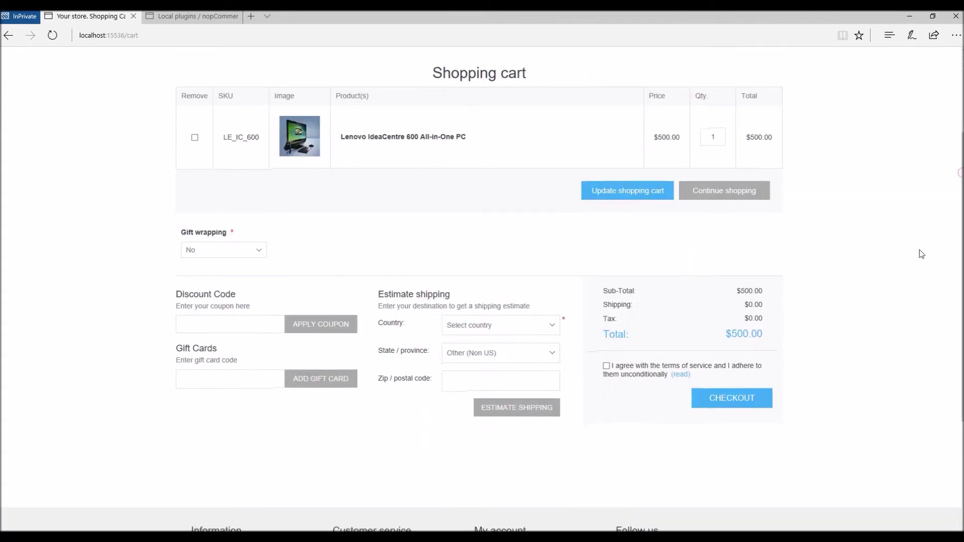
left_click(606, 367)
left_click(715, 399)
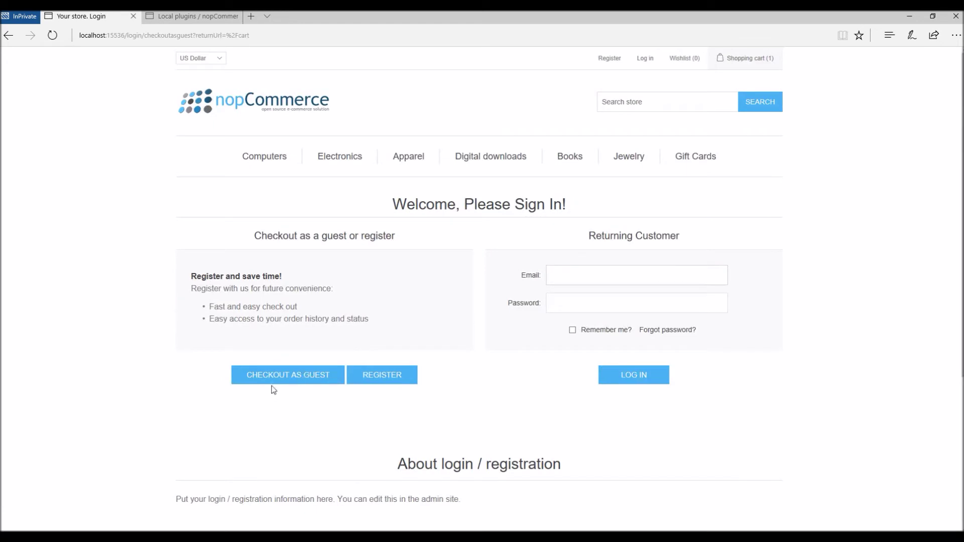
Step: Check out as a guest and enter the billing email, United States and state AE
left_click(284, 380)
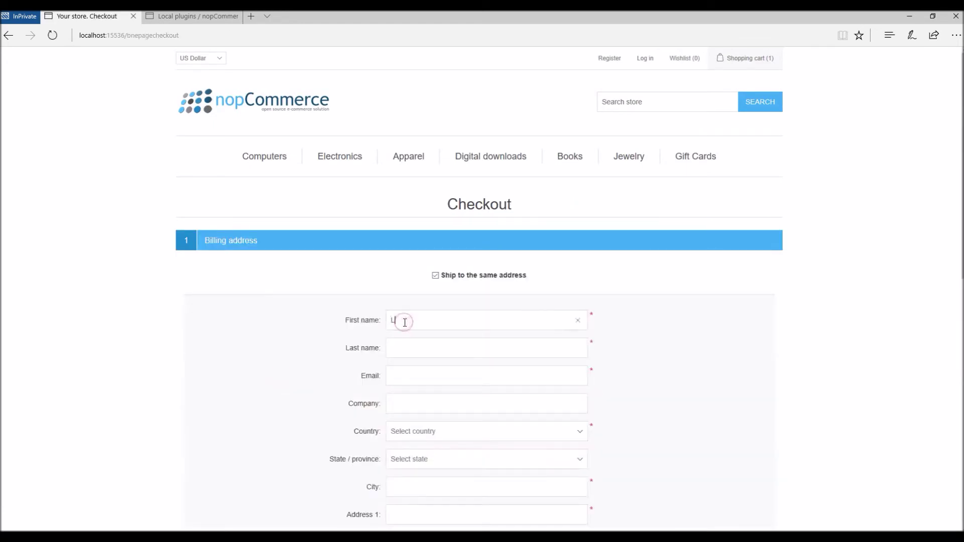
key("Tab")
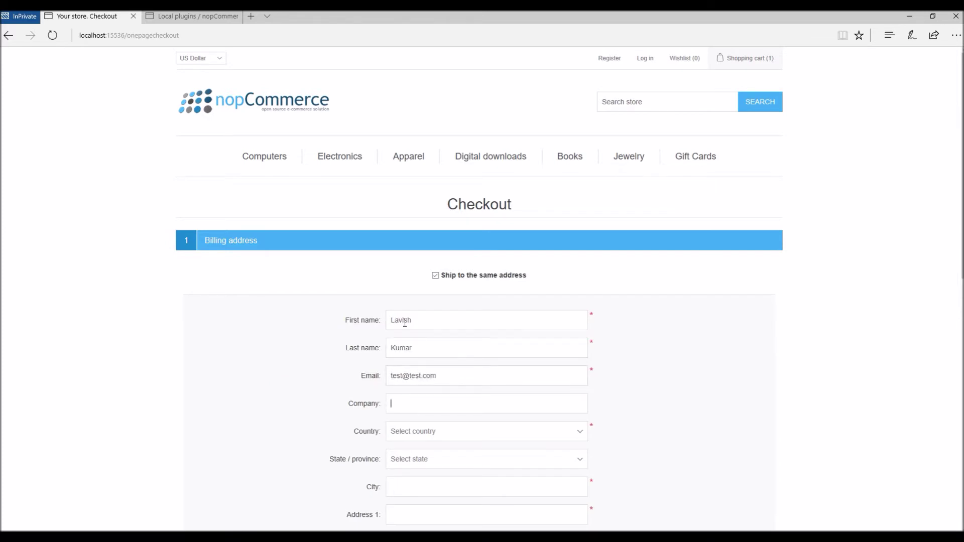
key("Tab")
key("Down")
key("Tab")
key("Down")
key("Down")
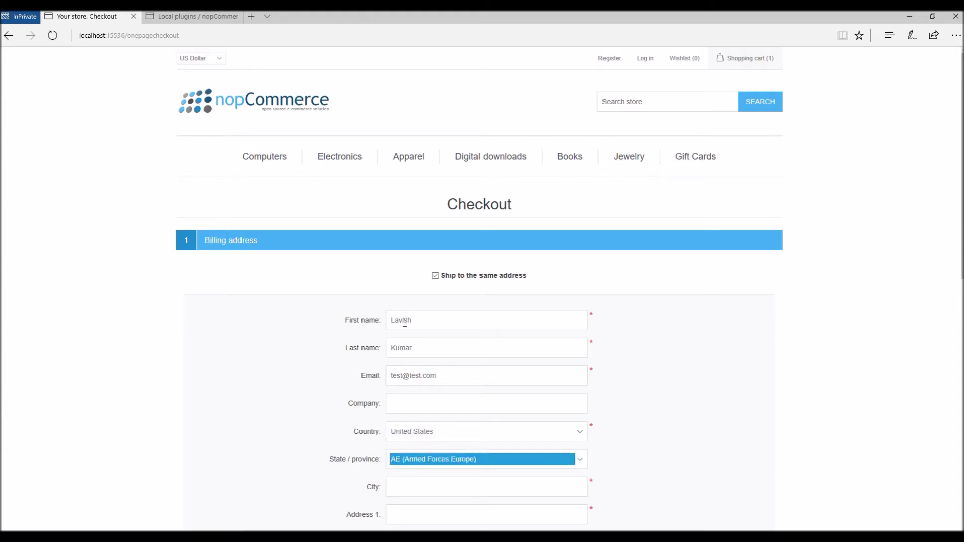
key("Tab")
type("Test city")
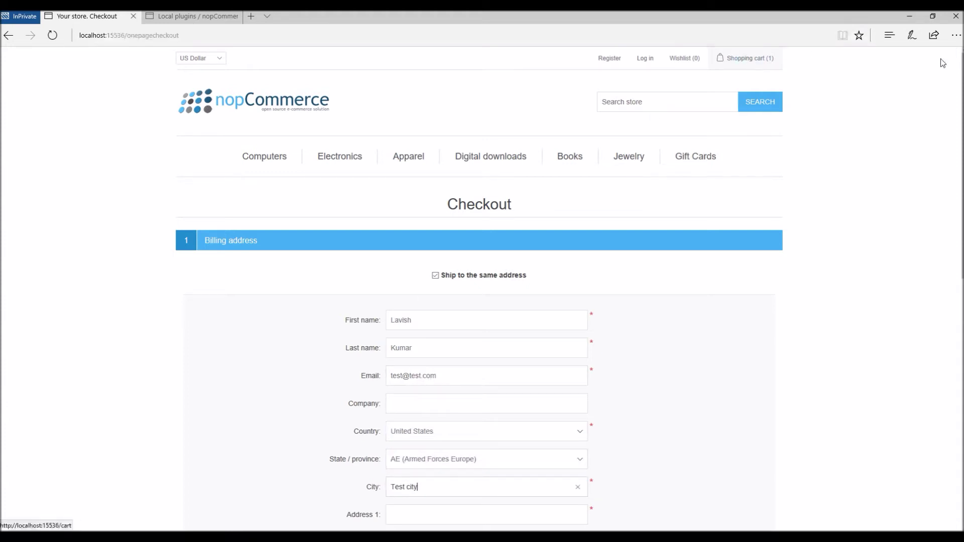
scroll(947, 207, "down", 3)
Step: Enter a street address starting with 123, then begin the phone number
left_click(411, 293)
type("122")
key("BackSpace")
type("3 test street")
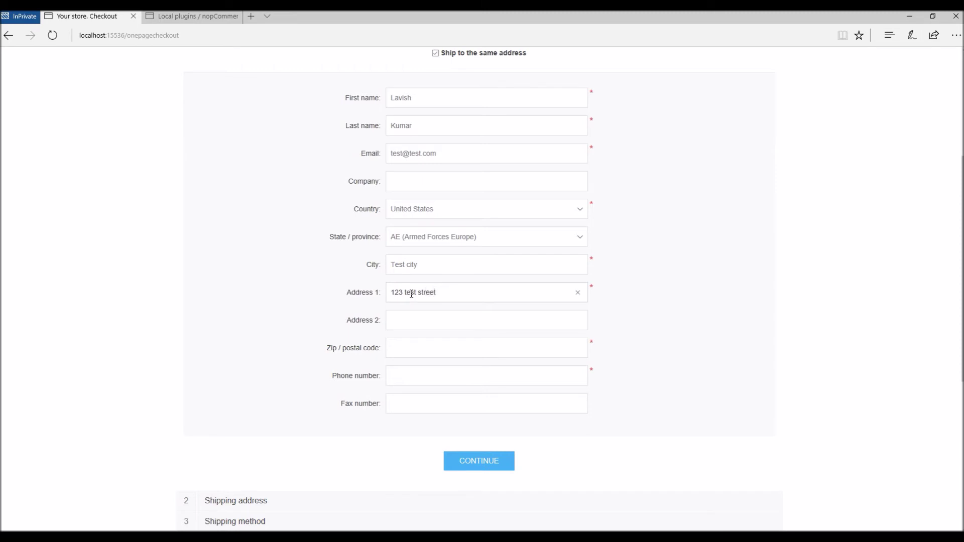
type("11111")
left_click(409, 371)
type("1231231234")
Step: Submit billing and keep Ground shipping, reaching payment with only Check/Money Order and Purchase Order
left_click(482, 468)
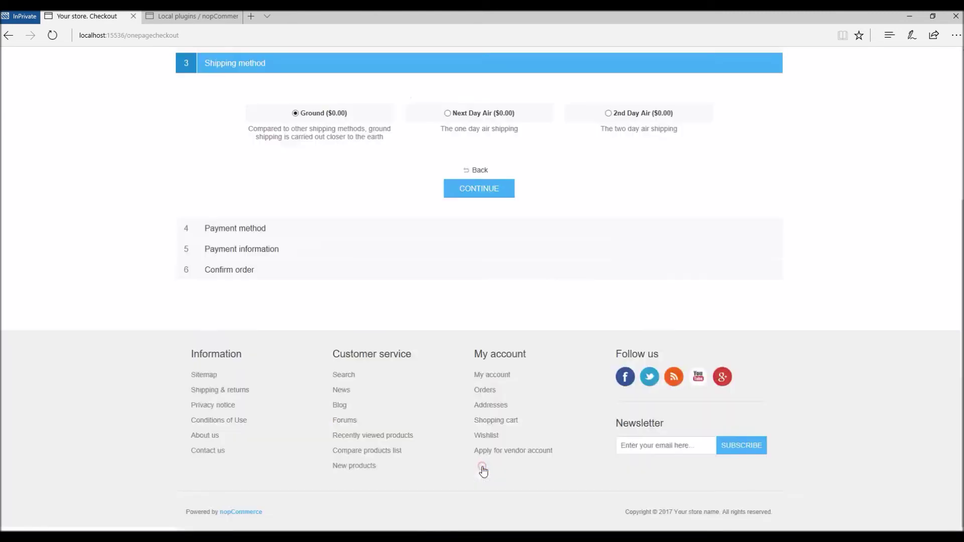
left_click(490, 186)
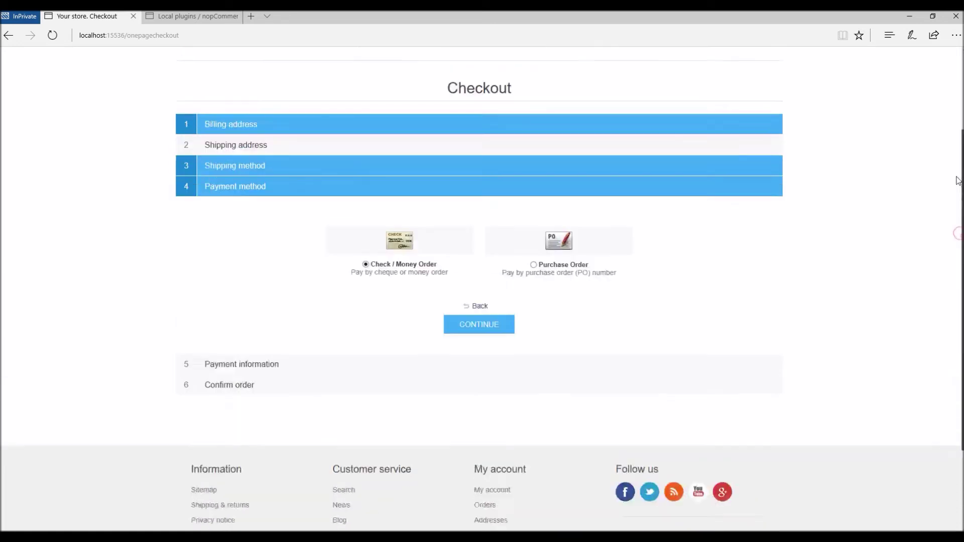
left_click_drag(960, 237, 951, 108)
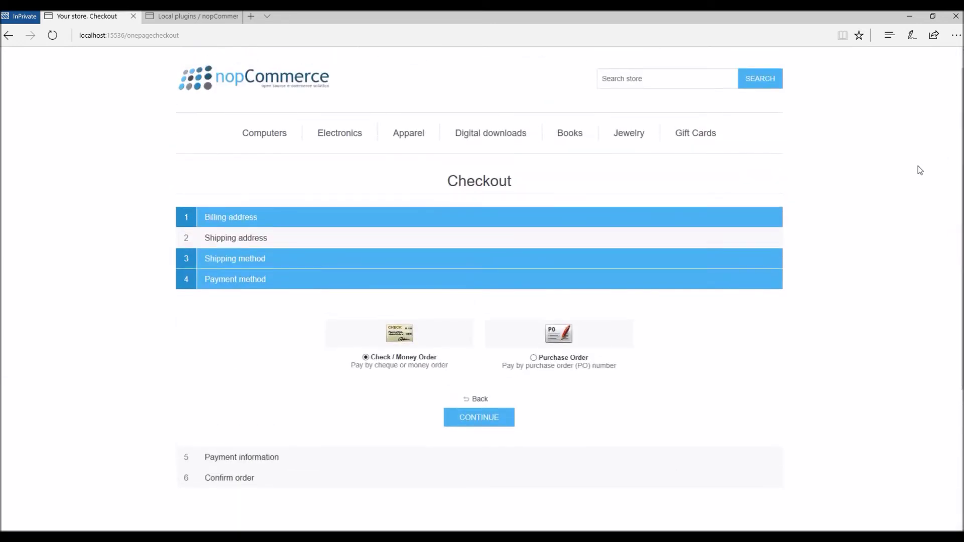
left_click_drag(961, 160, 960, 138)
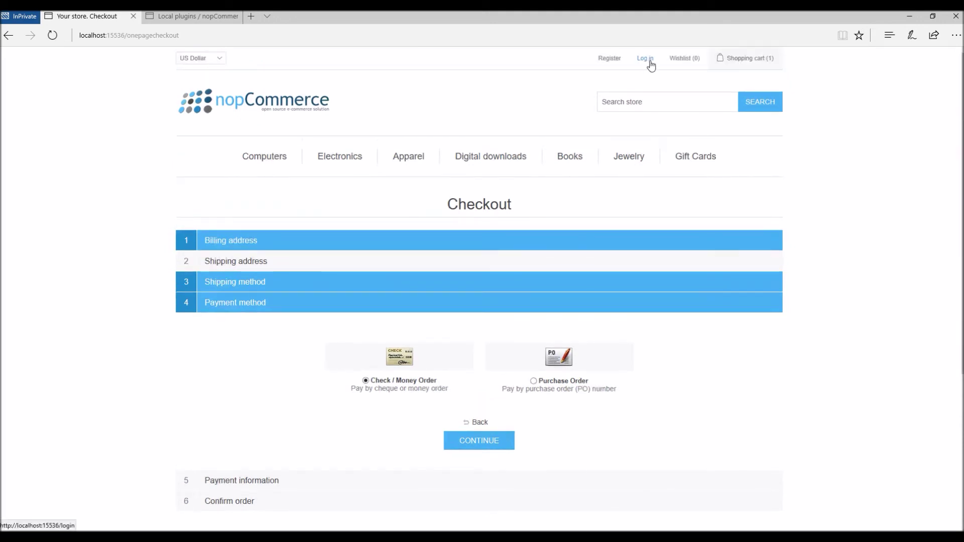
left_click(647, 59)
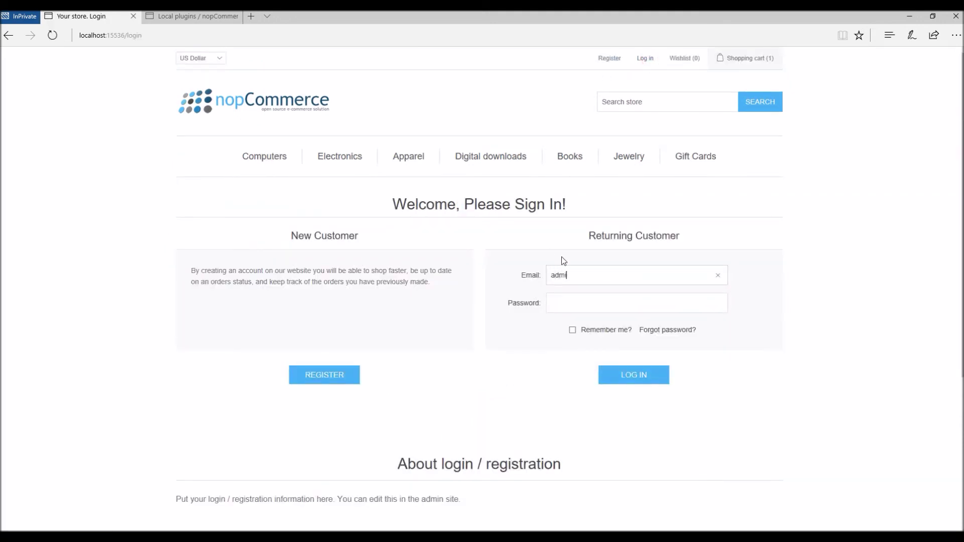
type("yourstore.vom")
Step: Correct the admin email and log in with the administrator account
key("BackSpace")
key("BackSpace")
key("BackSpace")
type("com")
key("Tab")
type("n")
key("Return")
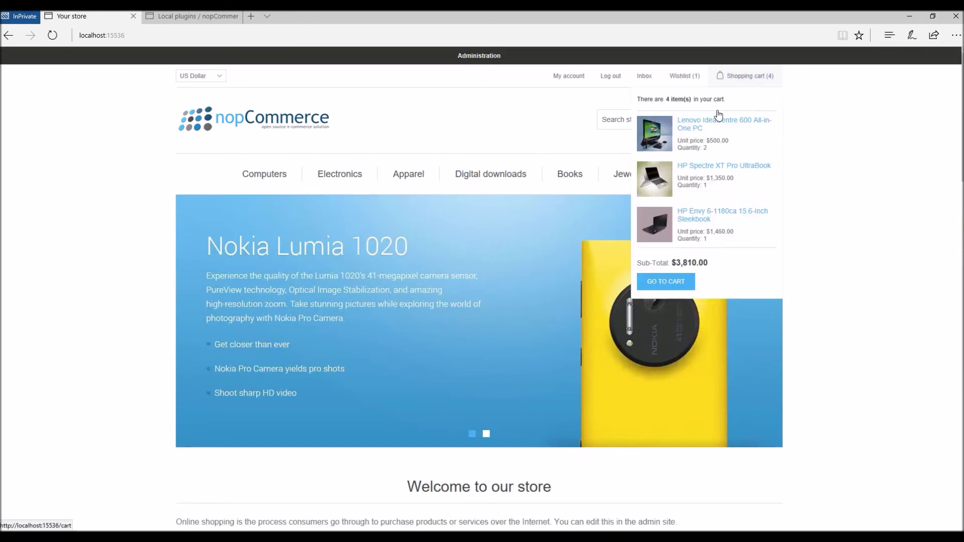
Step: Accept the terms in the four-item cart and proceed to checkout
left_click(667, 282)
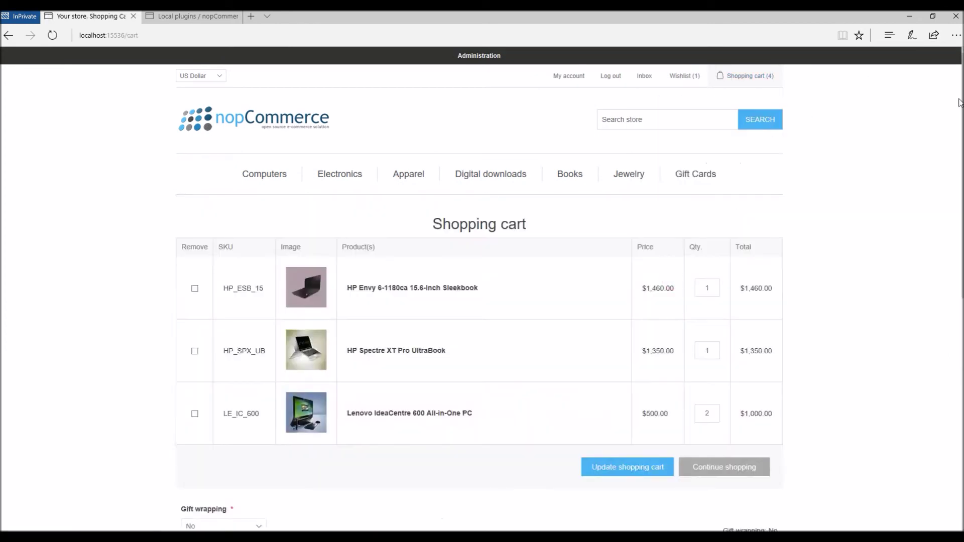
scroll(954, 151, "down", 2)
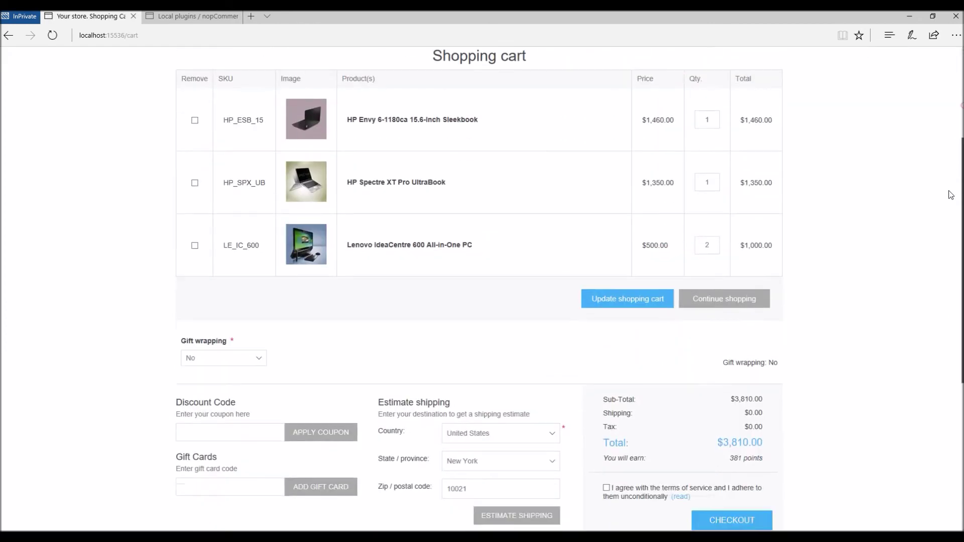
left_click(606, 488)
left_click(707, 516)
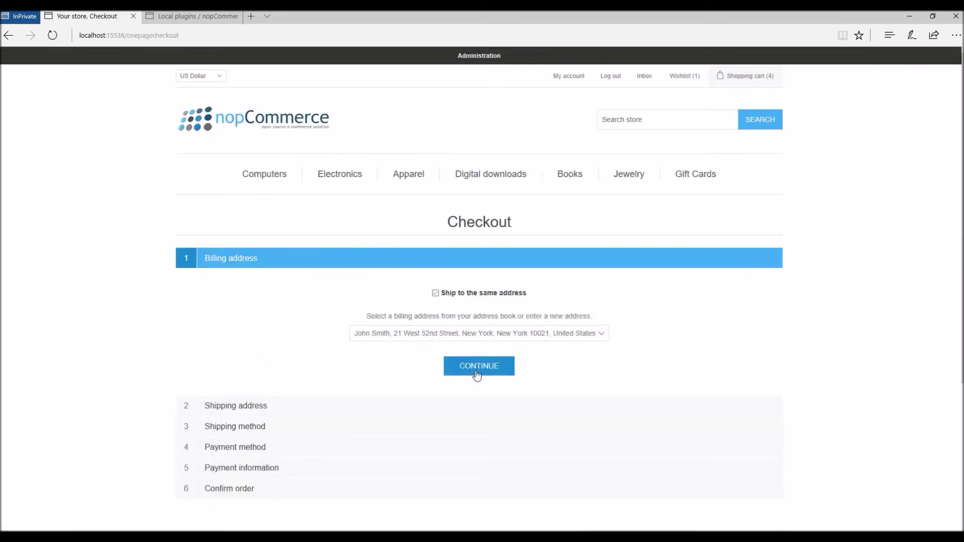
Step: Keep the saved billing address and Ground shipping to reach payment options including Credit Card
left_click(477, 374)
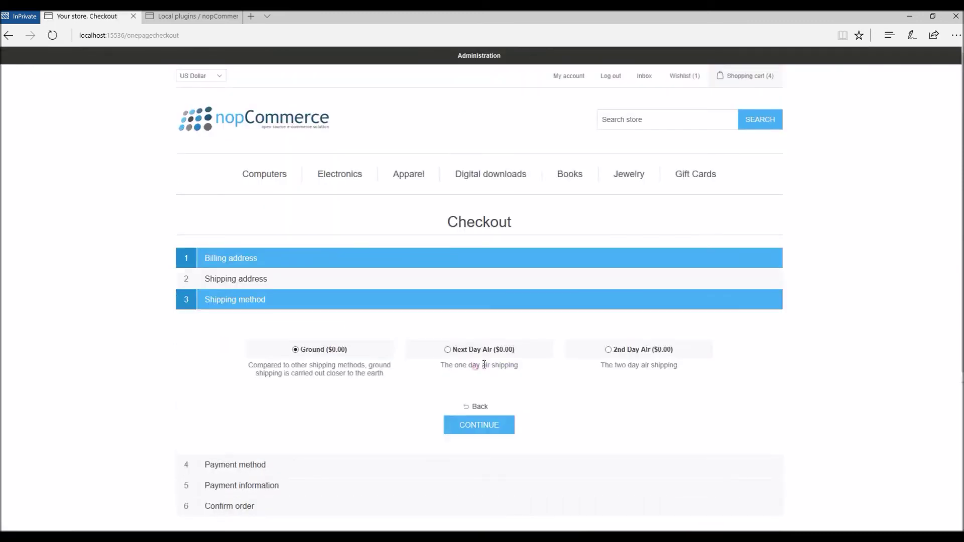
left_click(479, 426)
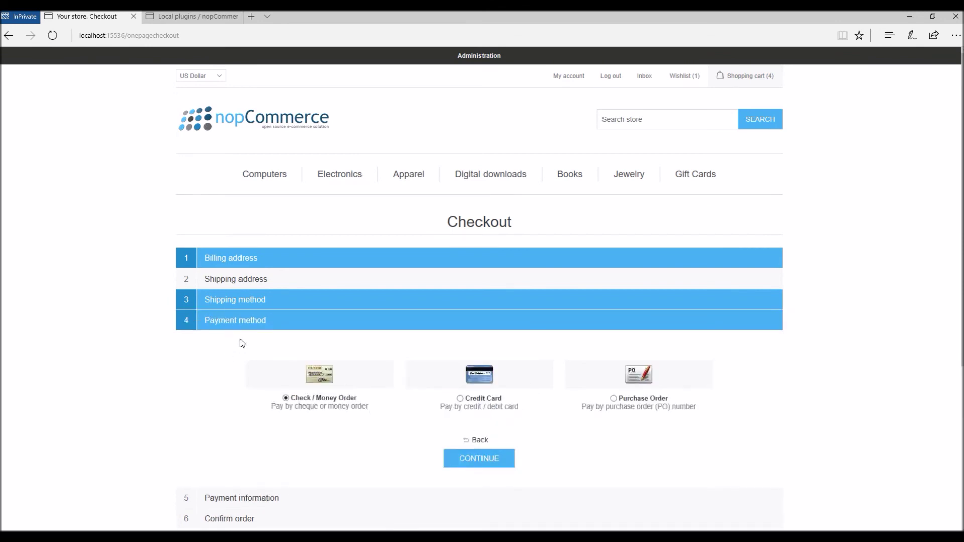